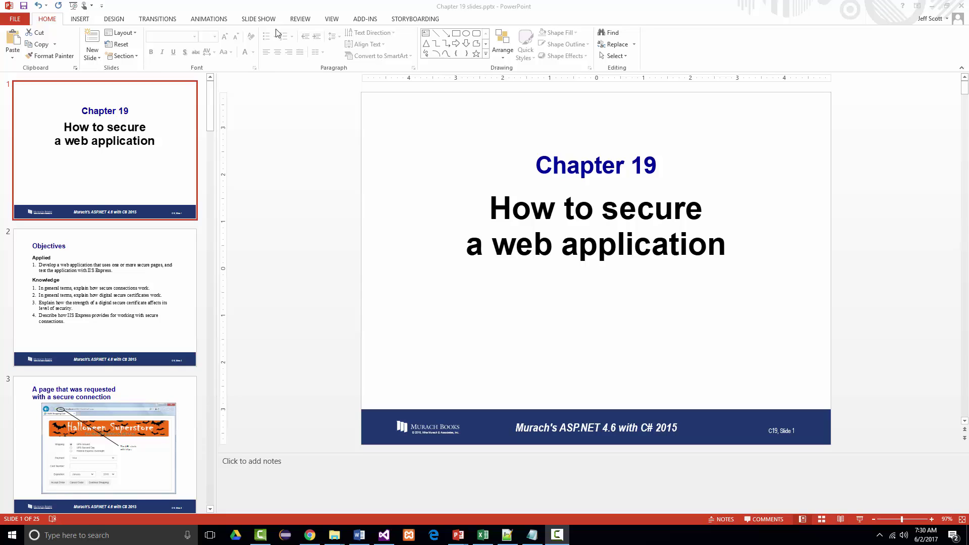
Start the Chapter 19 slide show full screen from the title slide.
left_click(257, 19)
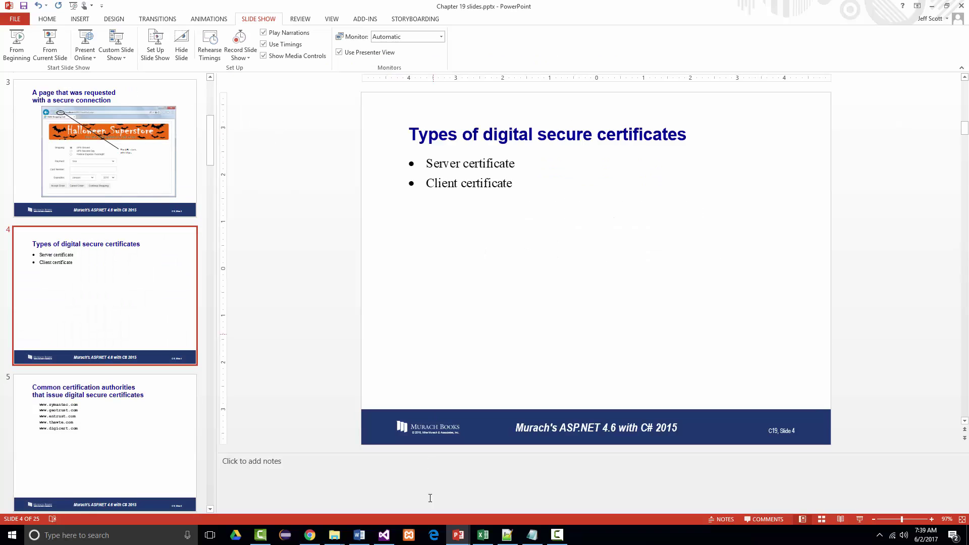
In the browser, search Google Images for 'authentication vs. authorization'.
left_click(310, 536)
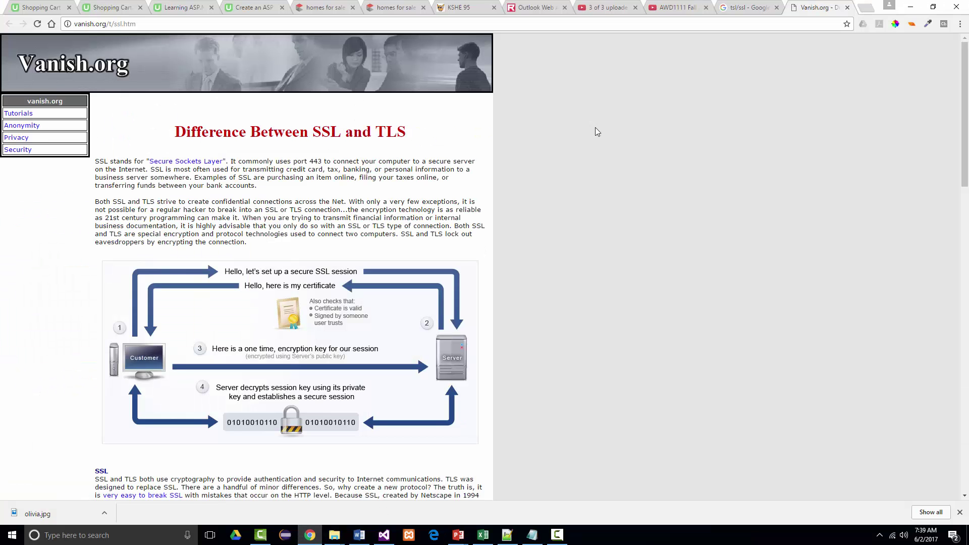
left_click(749, 8)
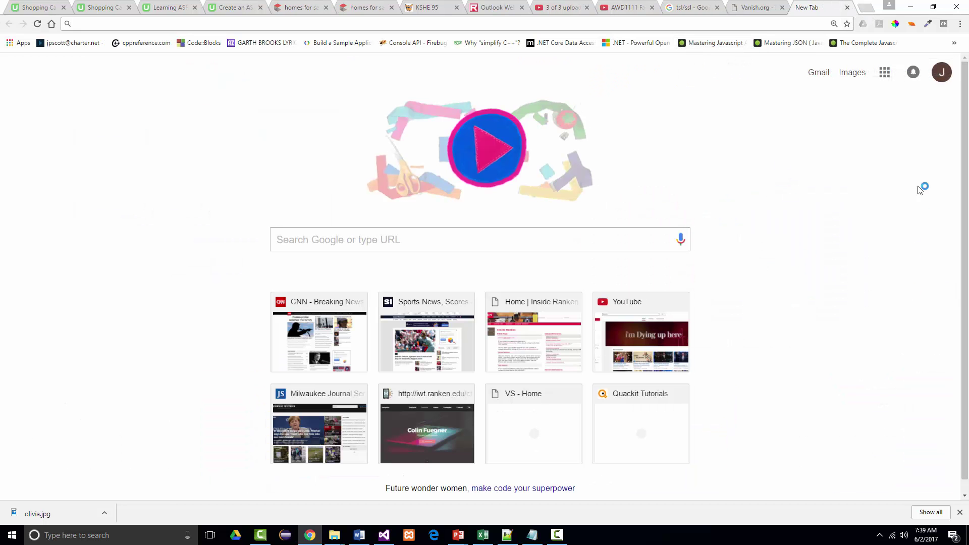
left_click(843, 75)
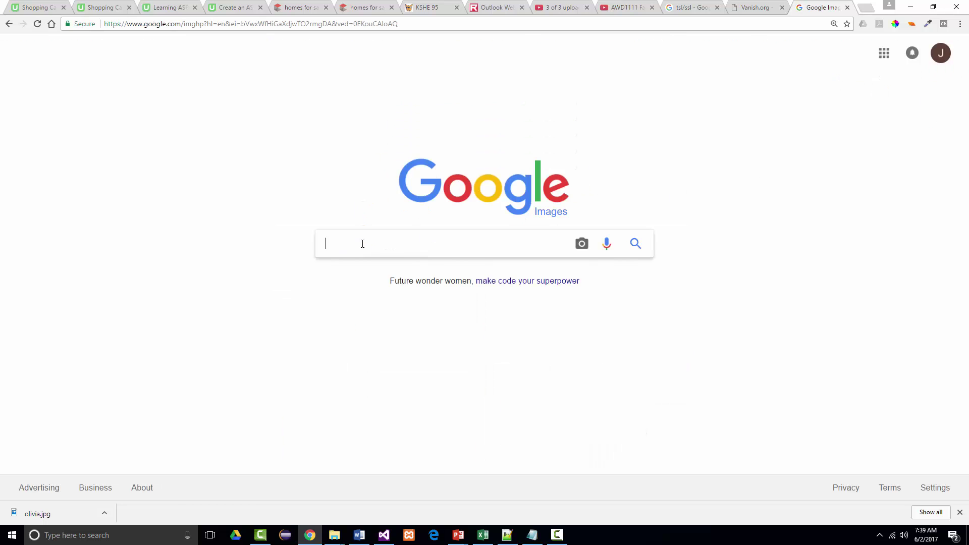
type("authen")
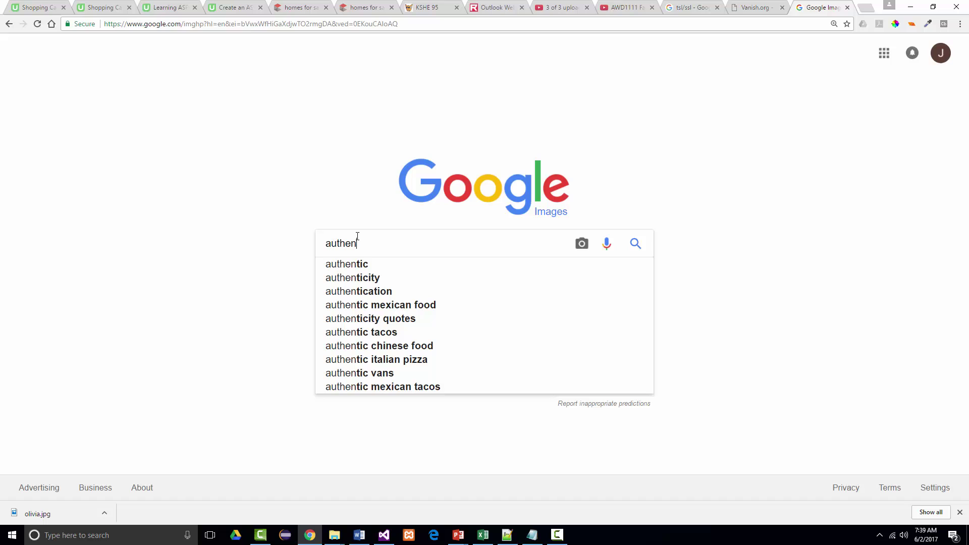
type("ticatio")
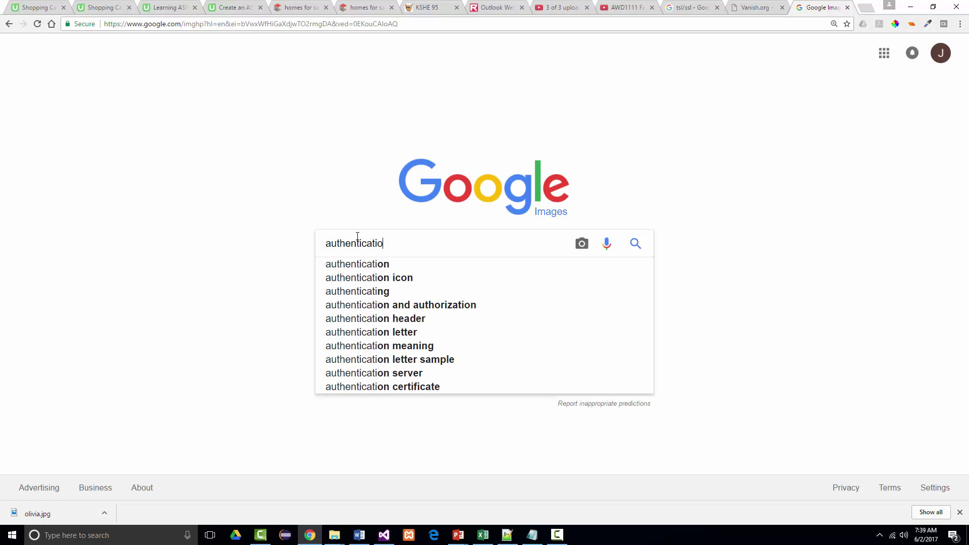
type("n vs. authorization")
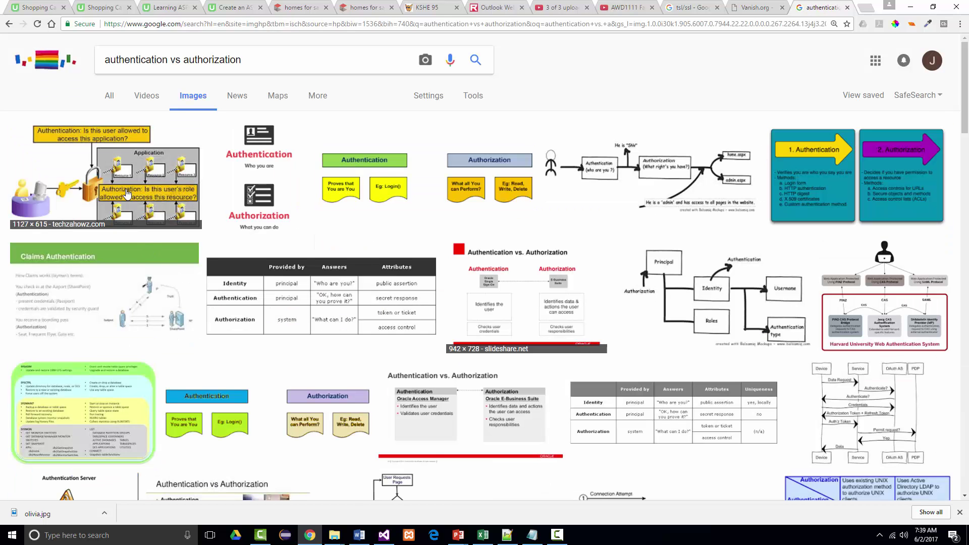
Enlarge the first result, the TechzaHowz authentication vs authorization diagram.
left_click(127, 194)
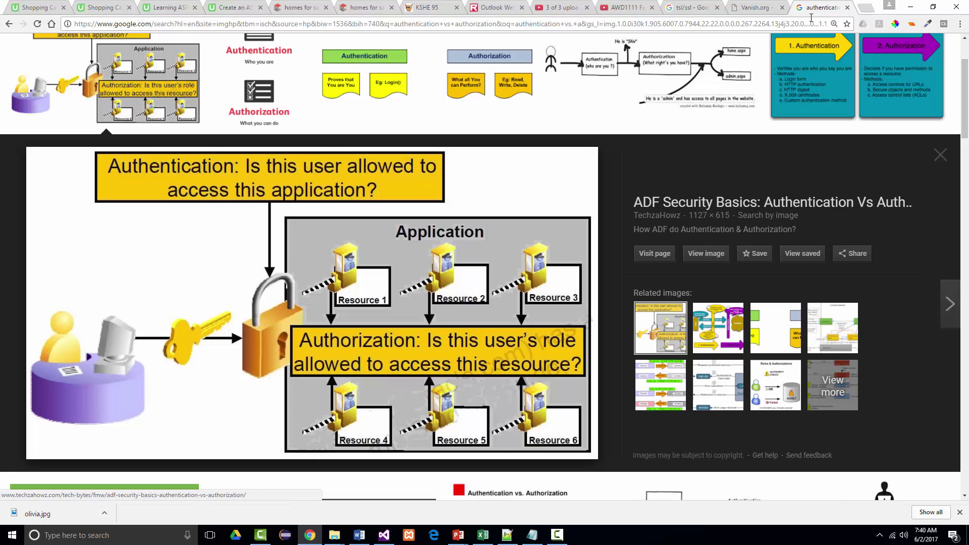
Return to the Vanish.org SSL article, zoom in, and read down to the TLS and secure-site sections.
left_click(847, 7)
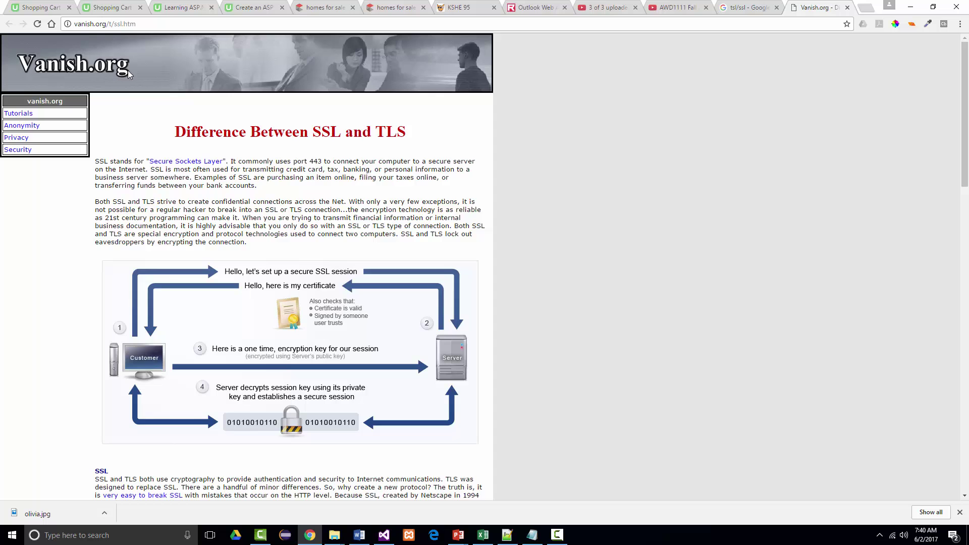
key("ctrl+plus")
key("ctrl+plus")
key("ctrl+plus")
key("ctrl+plus")
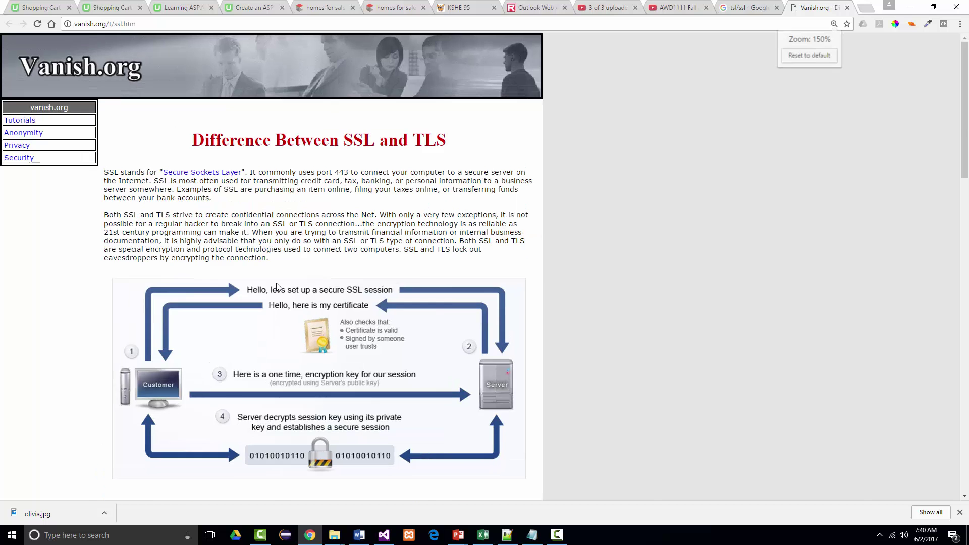
scroll(294, 287, "down", 1)
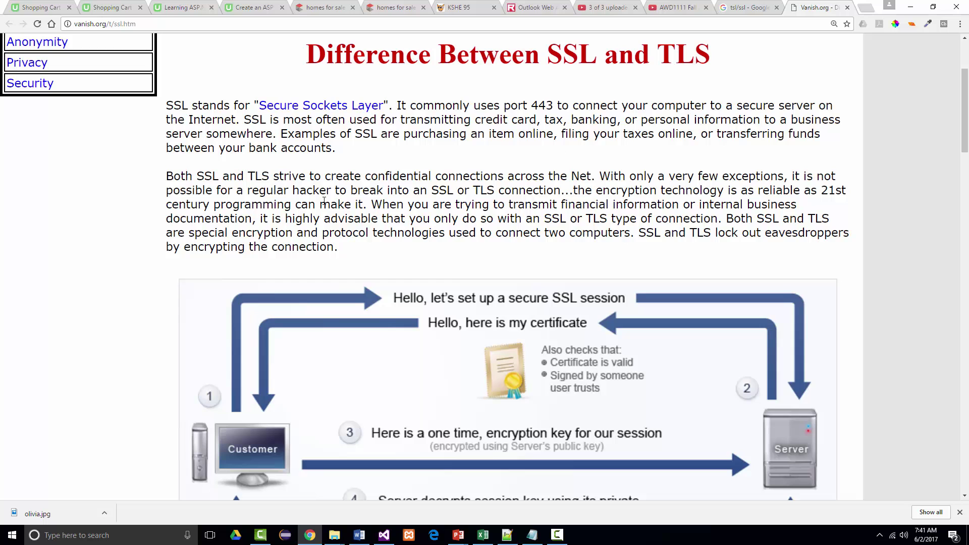
scroll(270, 208, "down", 10)
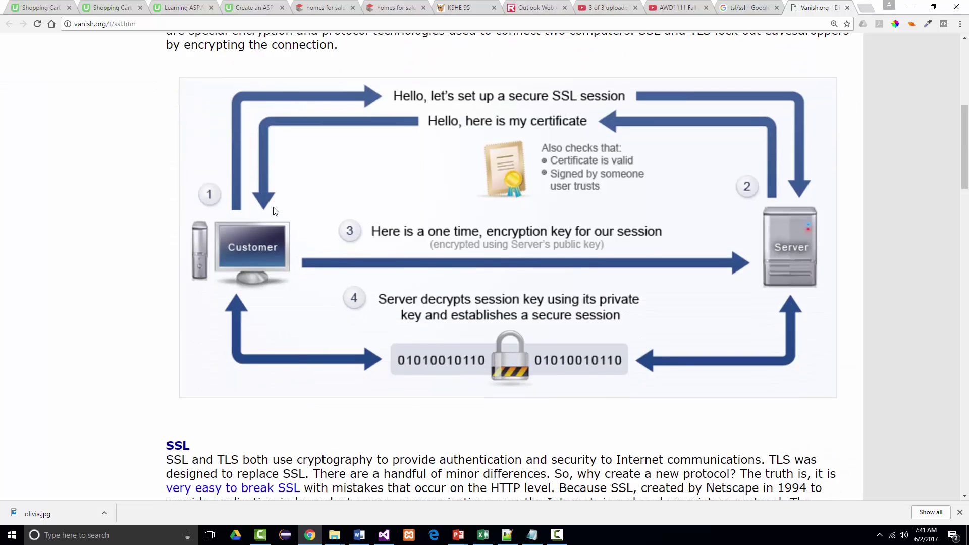
scroll(275, 211, "down", 1)
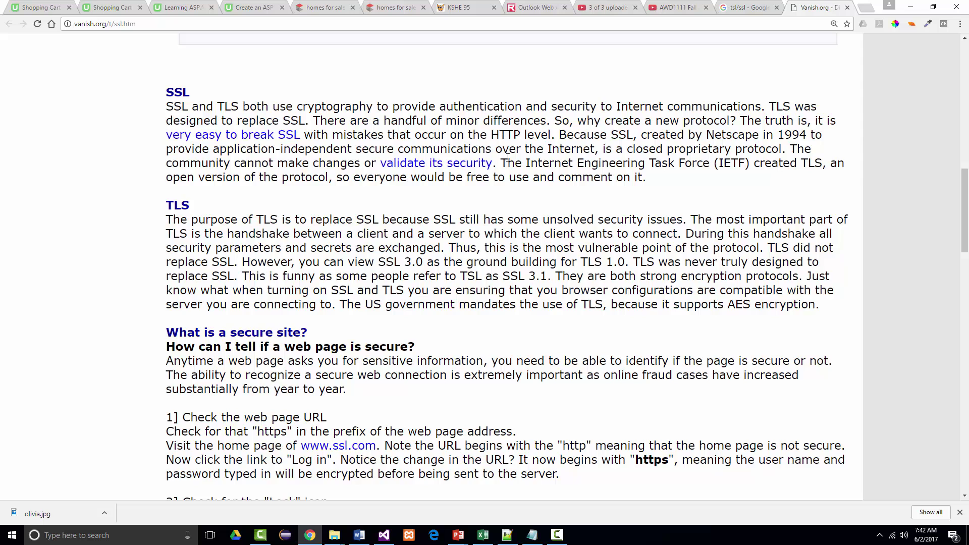
scroll(507, 158, "down", 3)
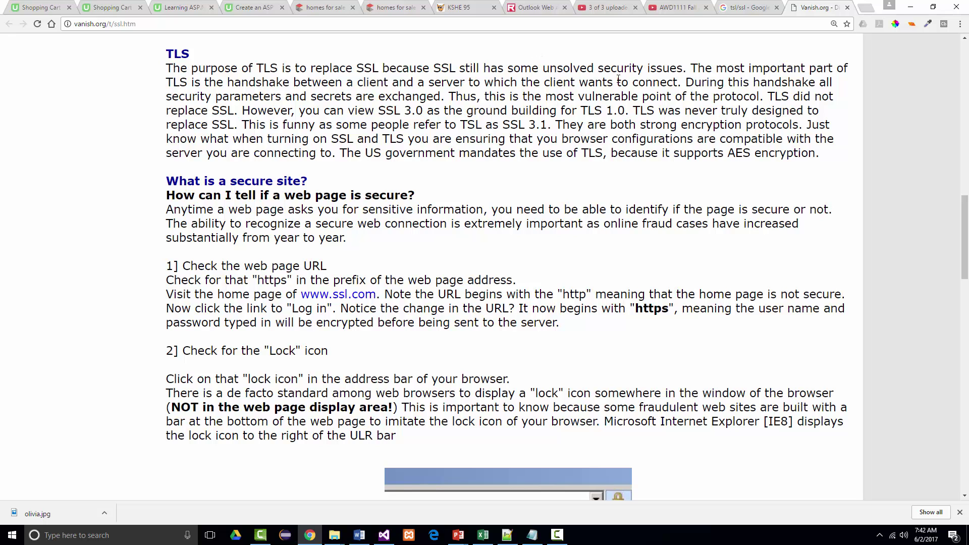
Scroll to the 'Do I need ssl 2.0, ssl 3.0 and tls 1.0' screenshot and minimize the screen recorder.
scroll(576, 85, "down", 5)
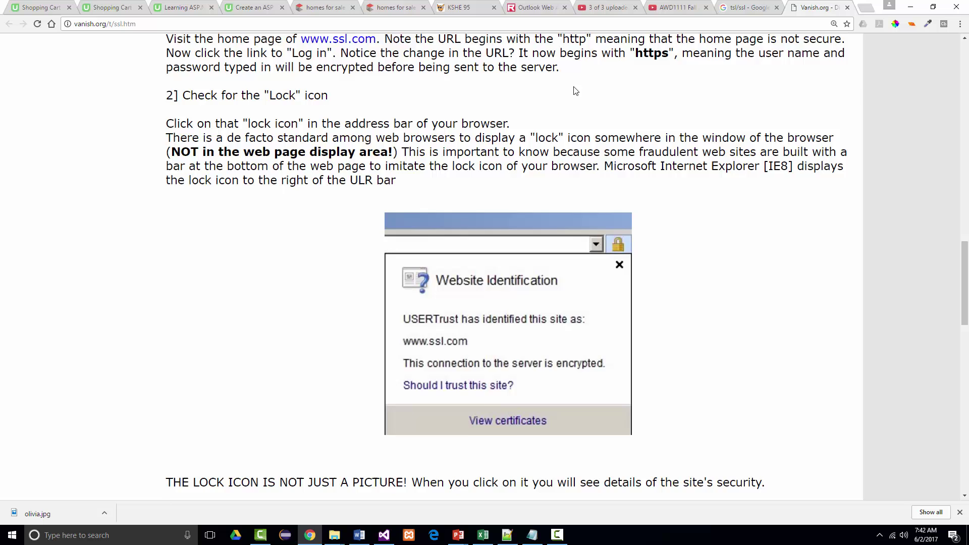
scroll(574, 90, "down", 1)
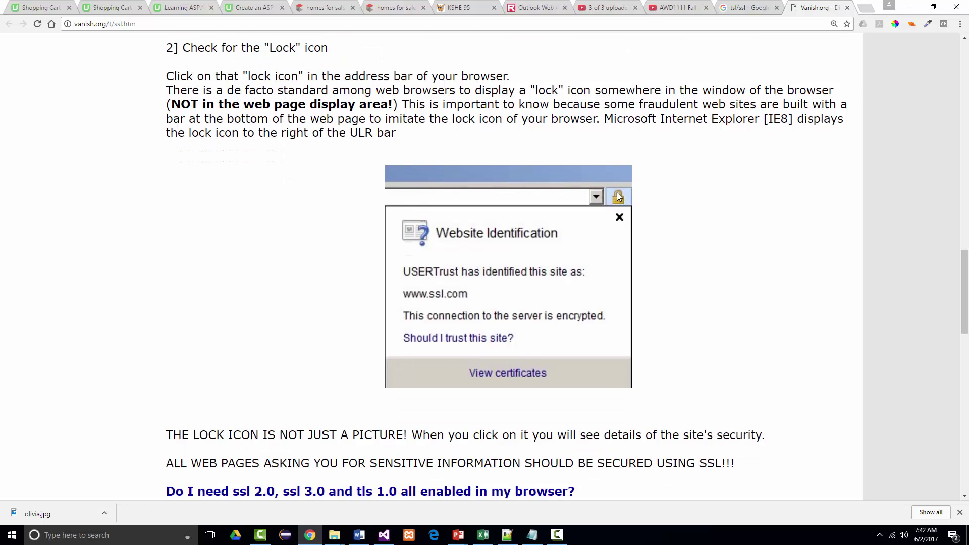
scroll(492, 172, "down", 5)
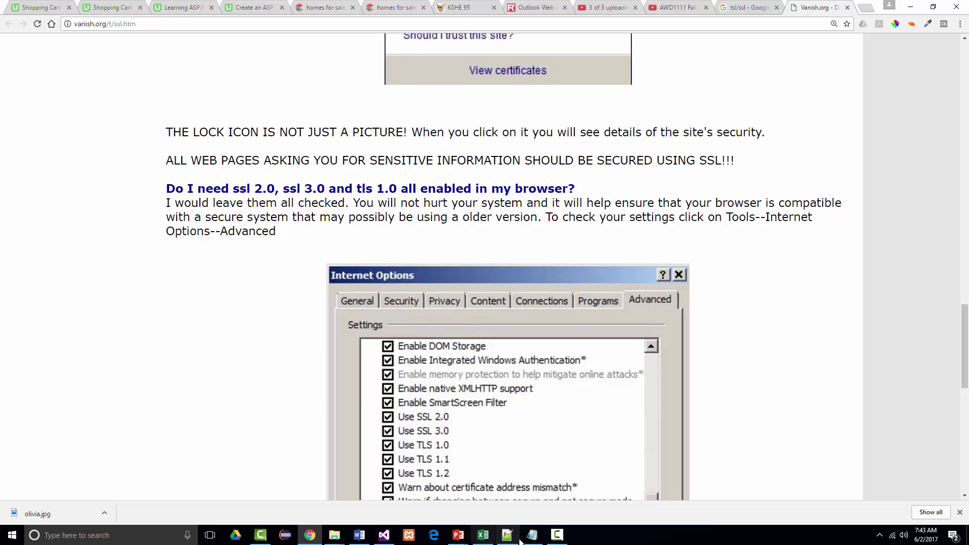
left_click(557, 535)
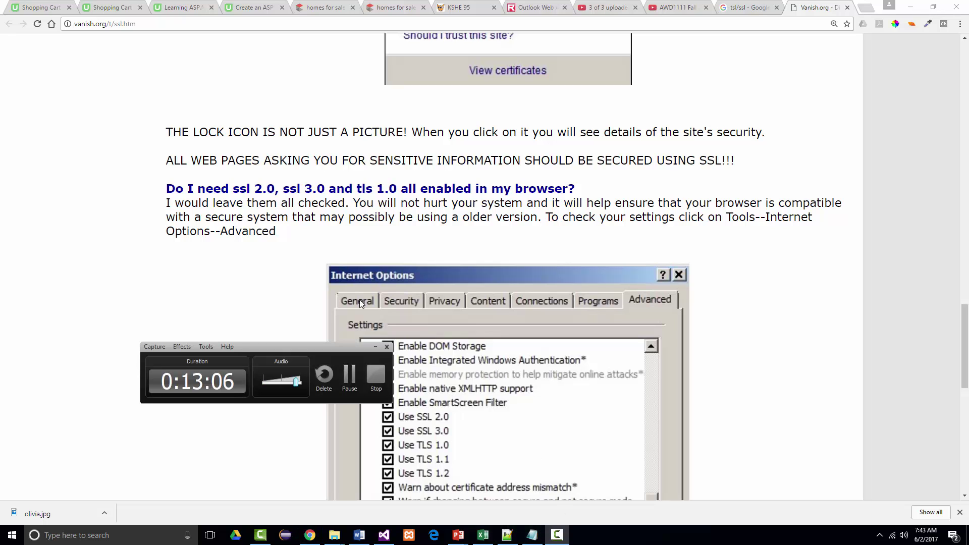
left_click(374, 348)
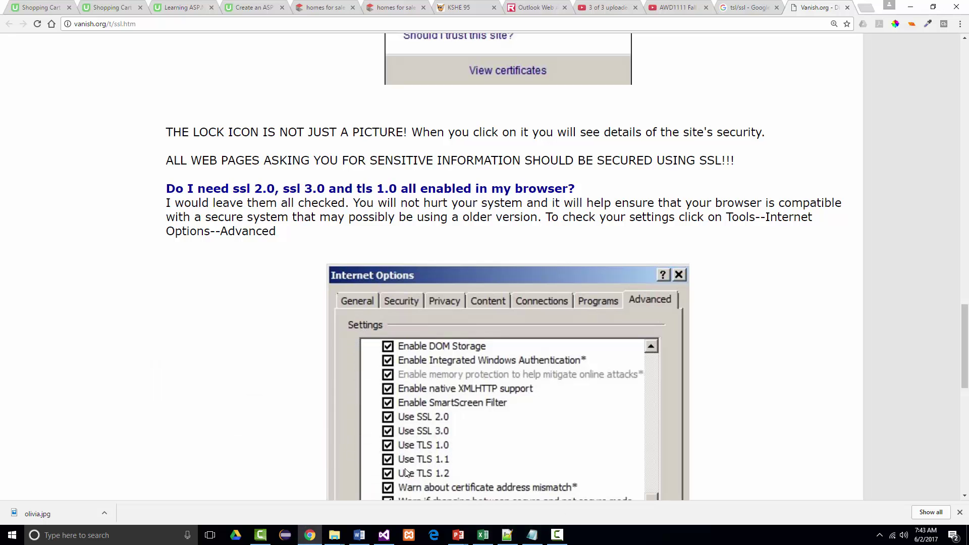
Switch to the Chapter 19 slides.pptx window in PowerPoint.
mouse_move(457, 538)
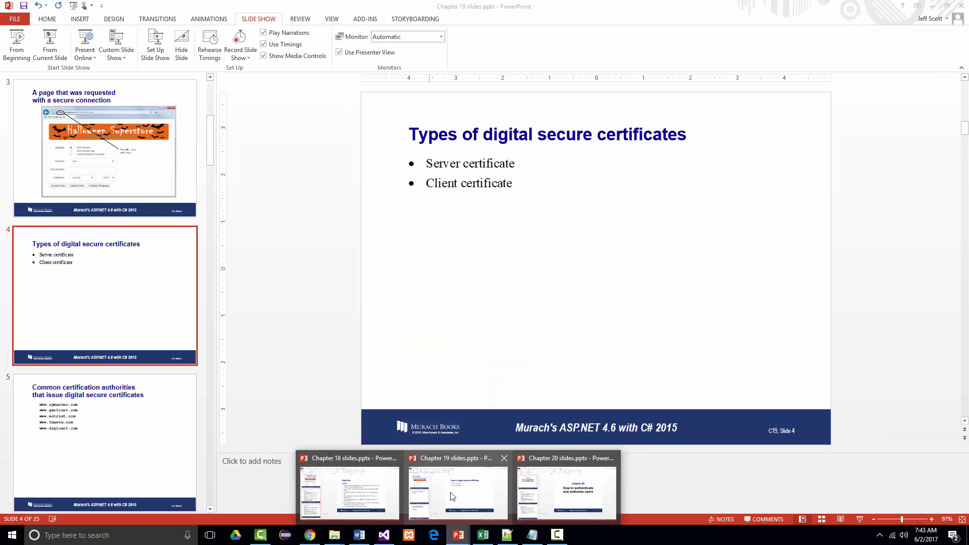
left_click(452, 497)
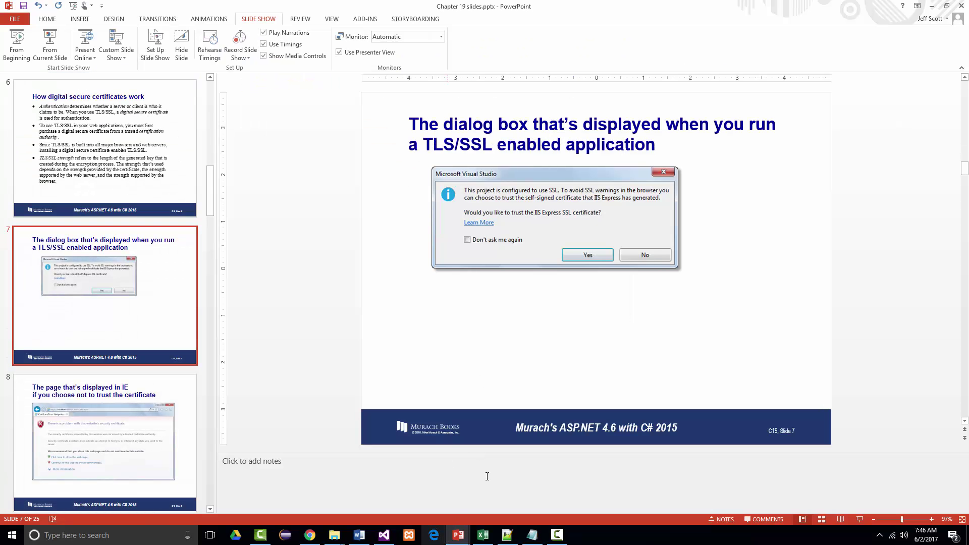
Run the Ch19Cart project in Chrome, trusting and installing the IIS Express localhost certificate.
left_click(384, 535)
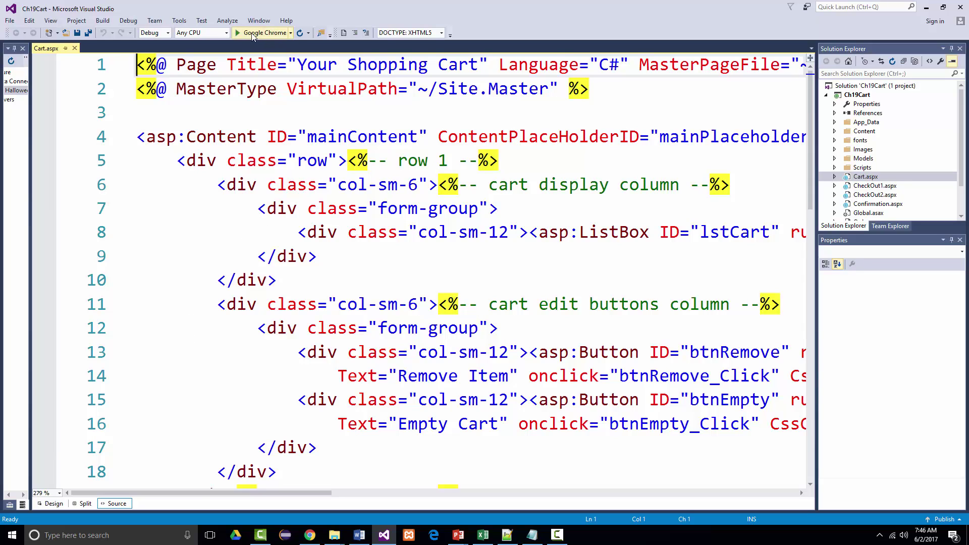
left_click(252, 34)
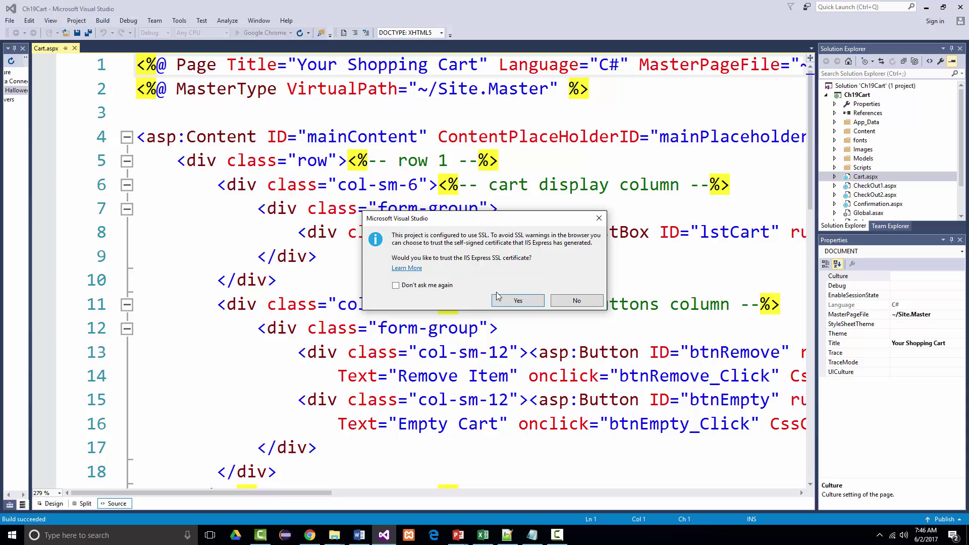
left_click(515, 301)
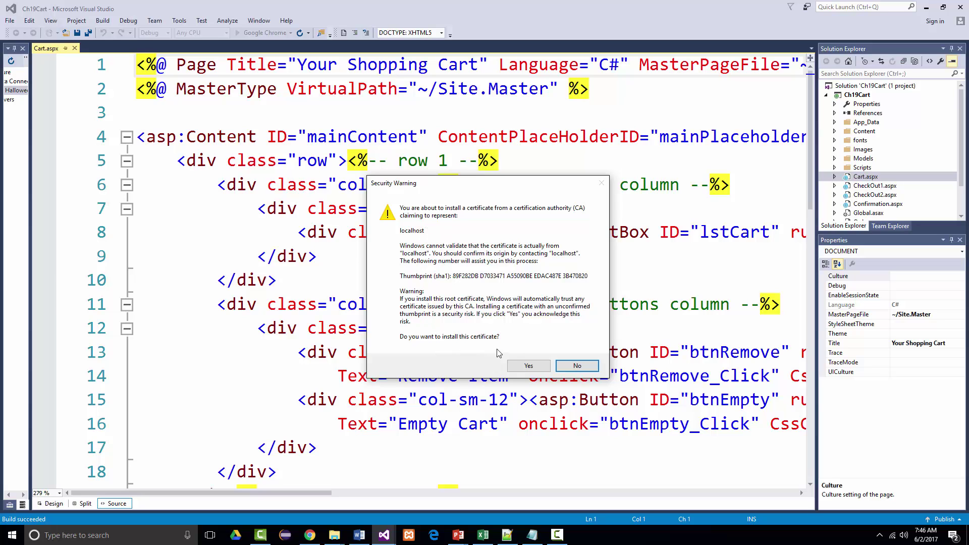
left_click(526, 366)
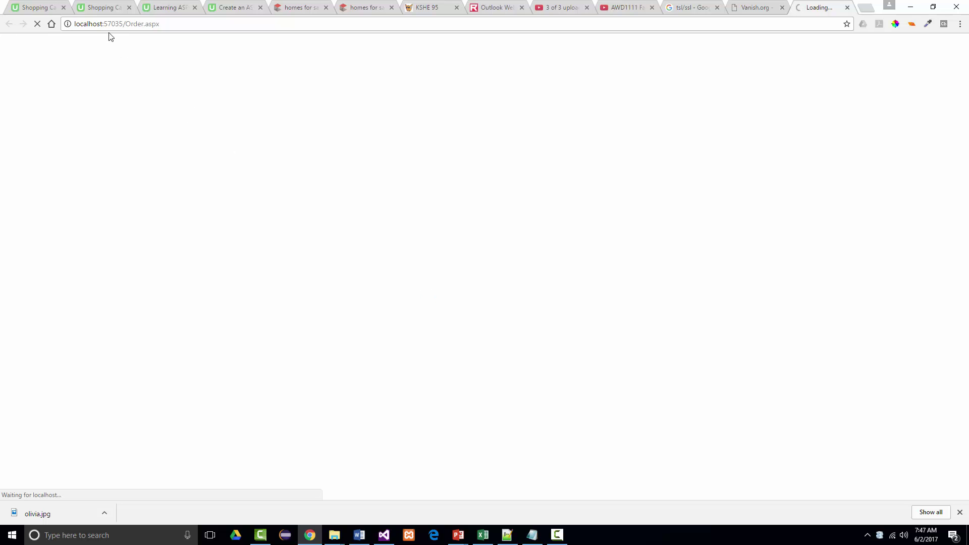
Highlight port 57035 in the Order page address, then return to the Chapter 19 slides.
left_click_drag(104, 23, 123, 24)
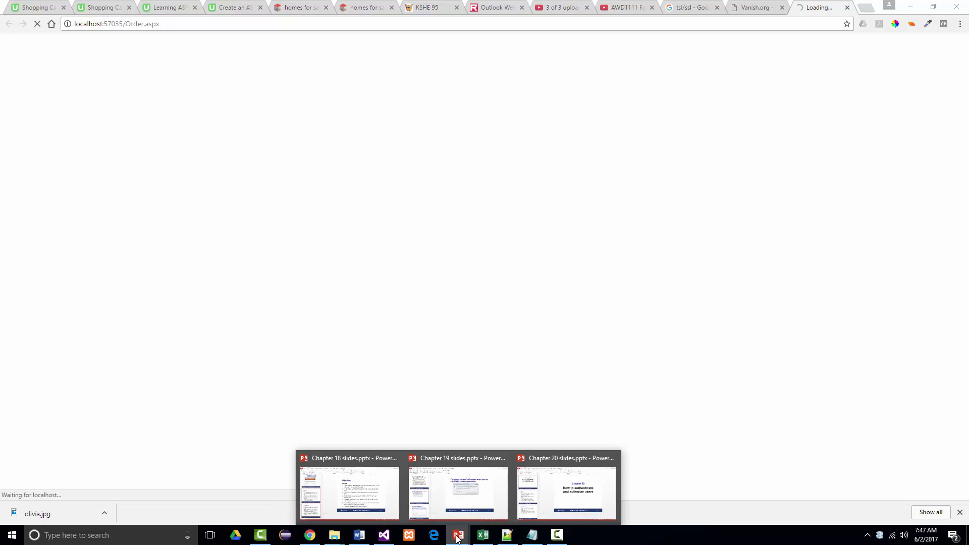
left_click(462, 507)
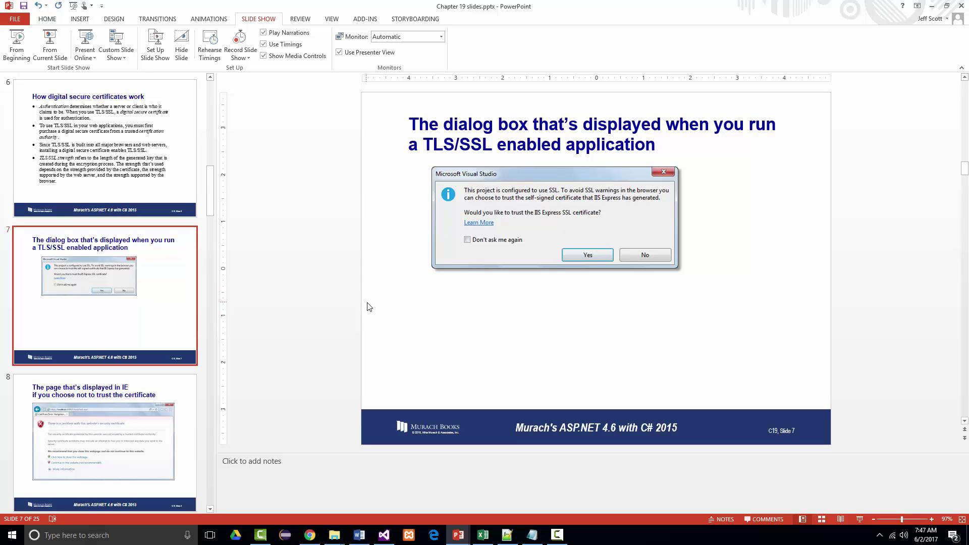
Page from slide 7 to slide 8, back to 7, then forward to slide 8.
scroll(347, 310, "down", 1)
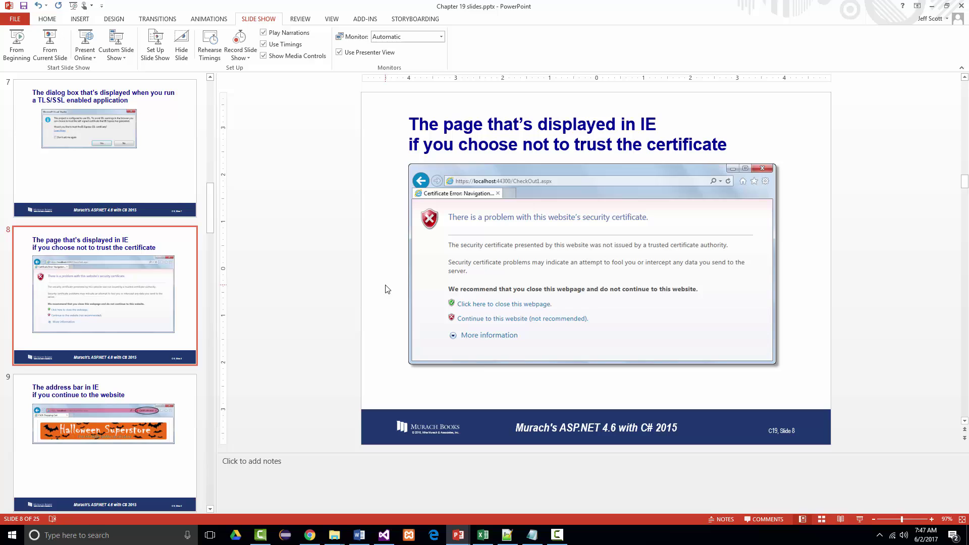
scroll(400, 290, "up", 1)
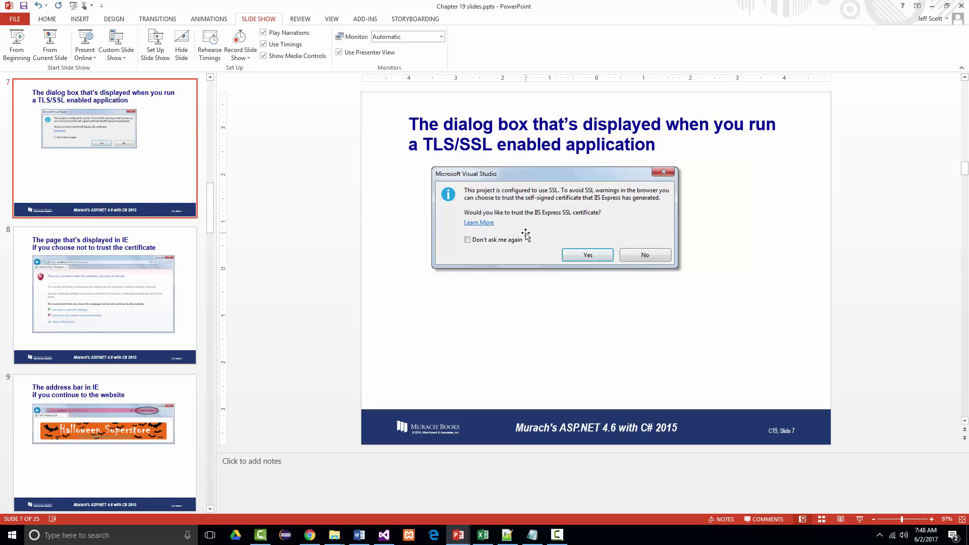
scroll(525, 234, "down", 1)
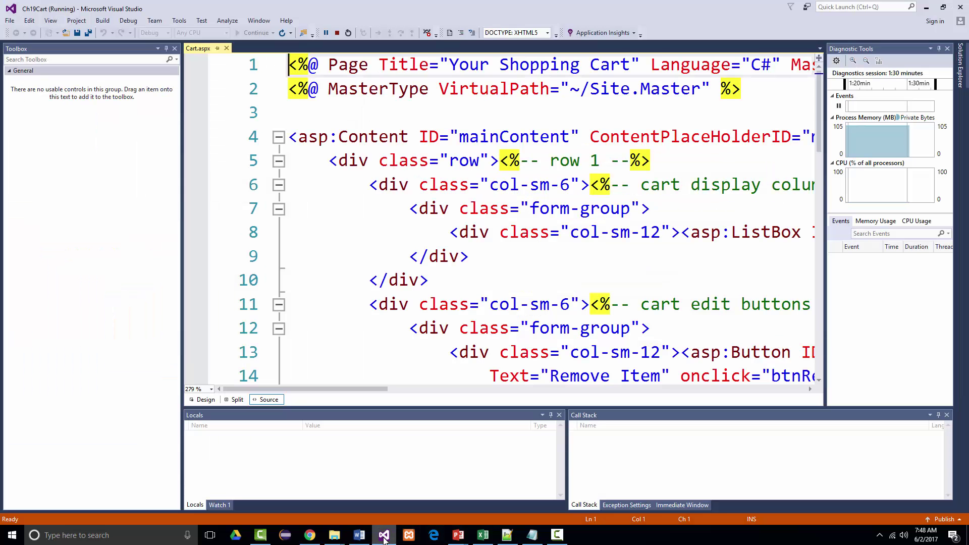
Add 1 Austin Powers costume to the cart on the Halloween Superstore order page.
left_click(384, 535)
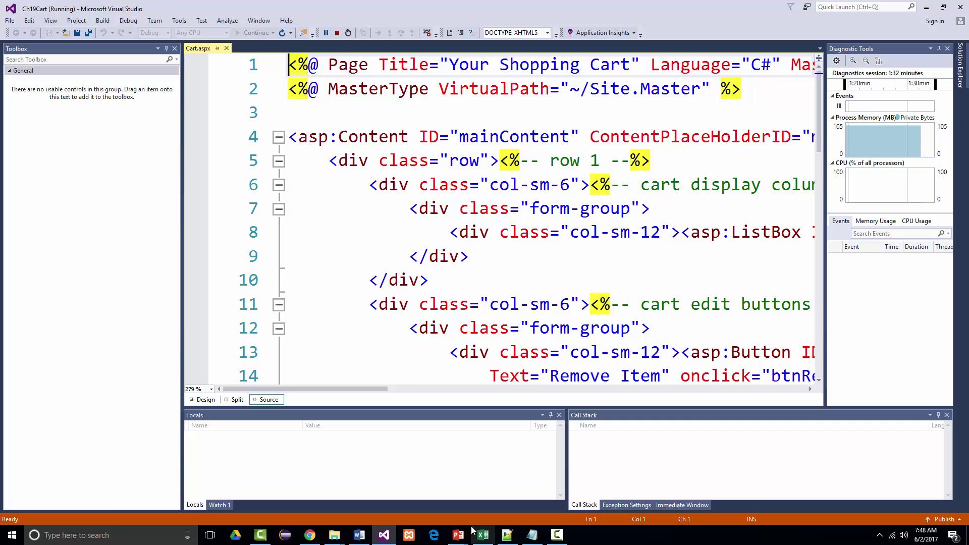
left_click(310, 535)
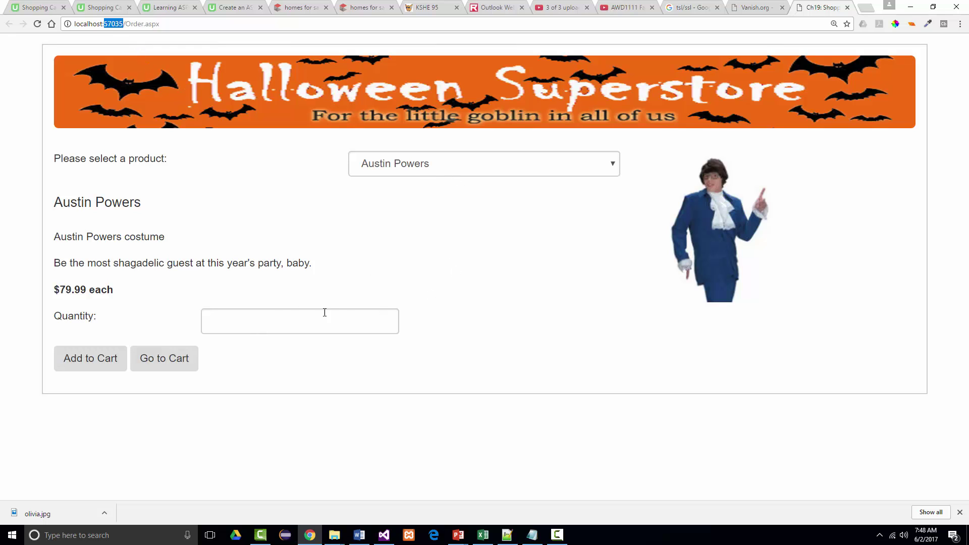
left_click(268, 319)
type("1")
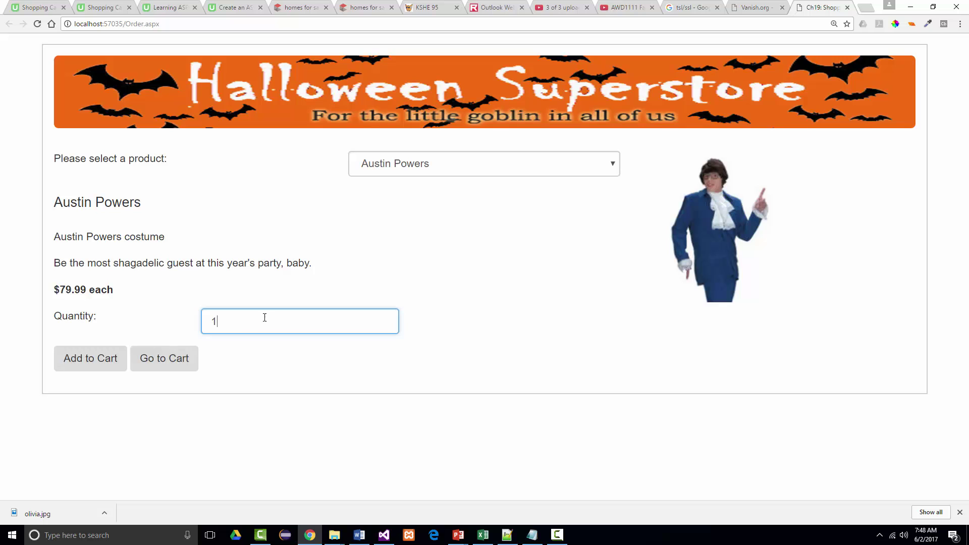
left_click(102, 358)
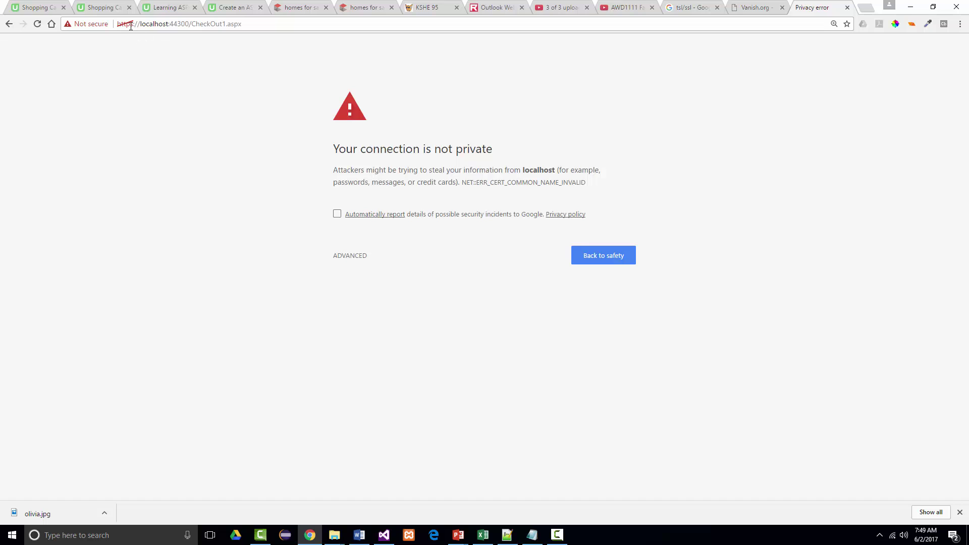
Dismiss the Chrome privacy error and switch back to the Chapter 19 slides.pptx presentation.
left_click(608, 260)
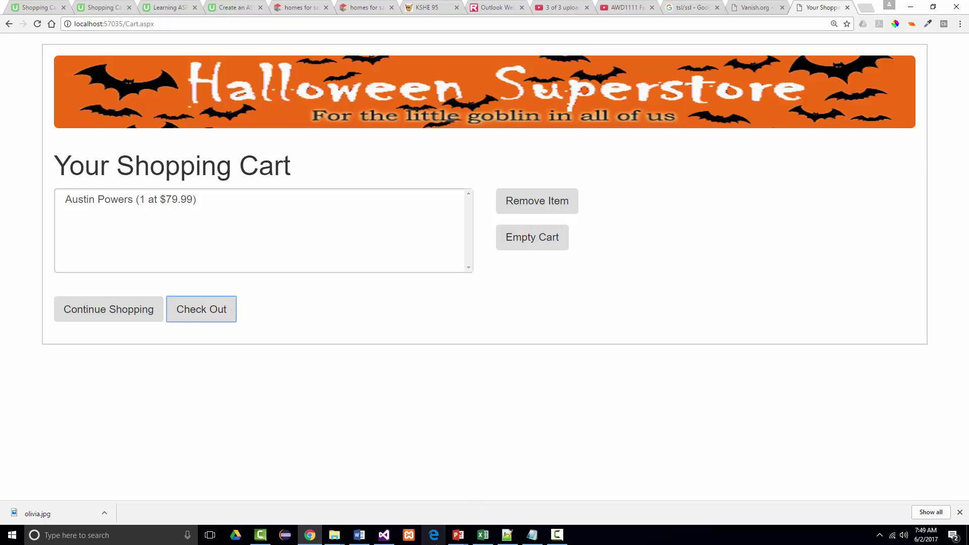
mouse_move(455, 540)
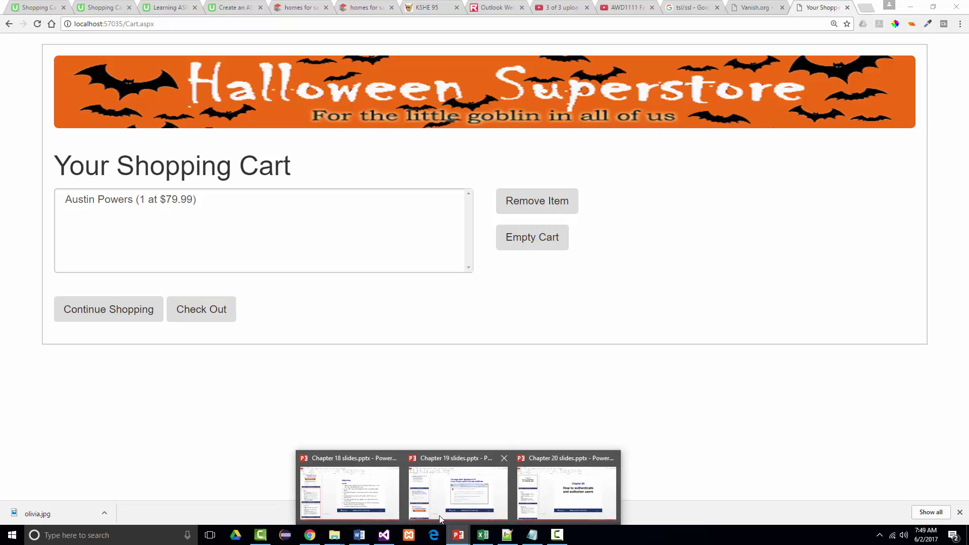
left_click(393, 474)
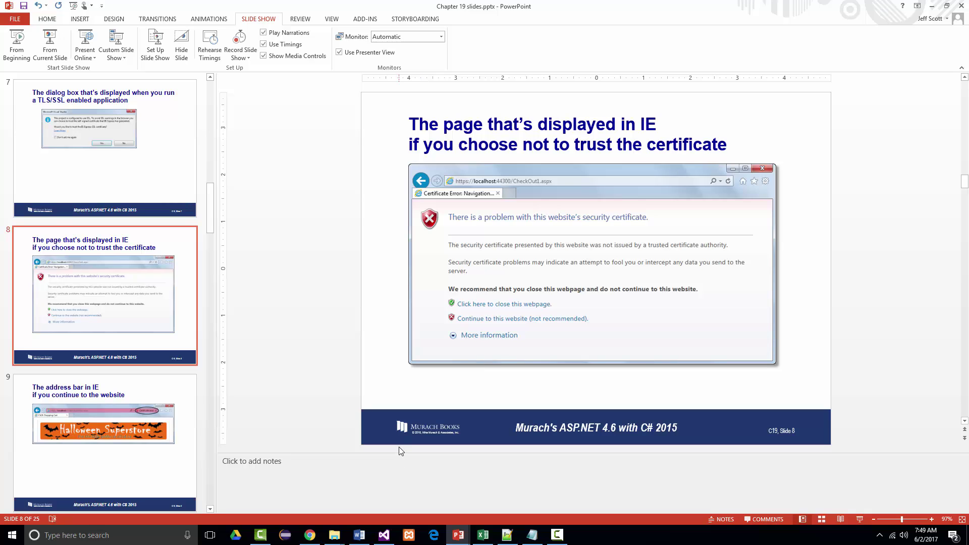
scroll(469, 434, "down", 1)
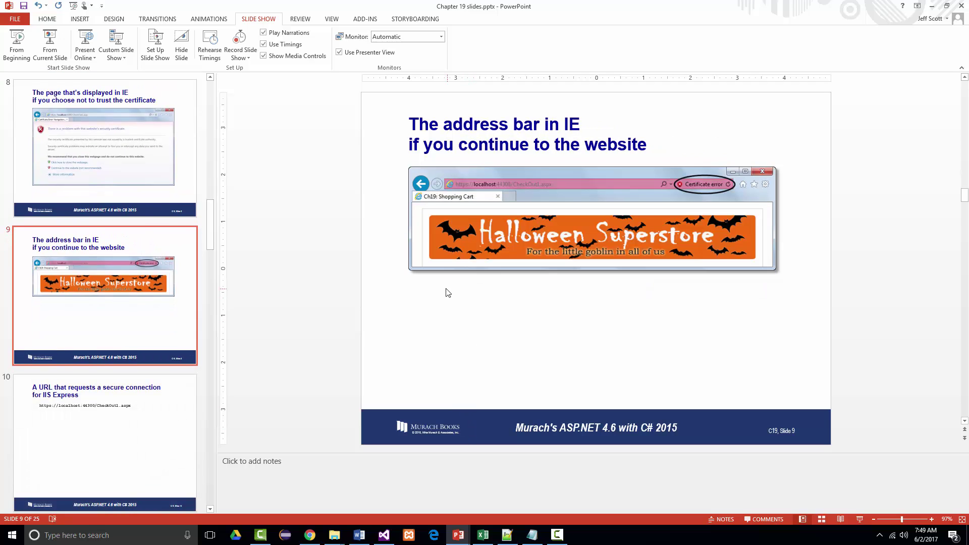
scroll(469, 290, "down", 1)
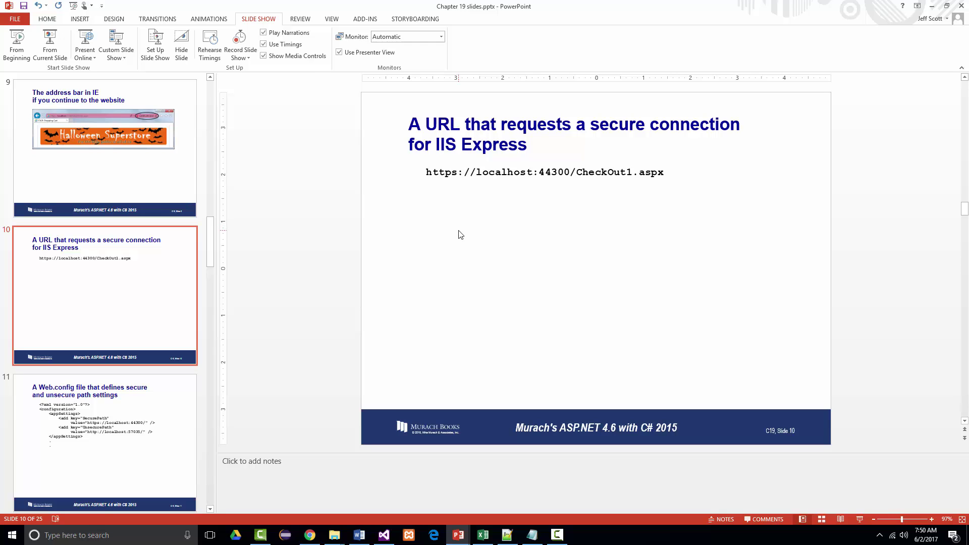
Scroll past slide 11 to slide 12's Response.Redirect code using the Web.config secure path.
scroll(461, 227, "down", 1)
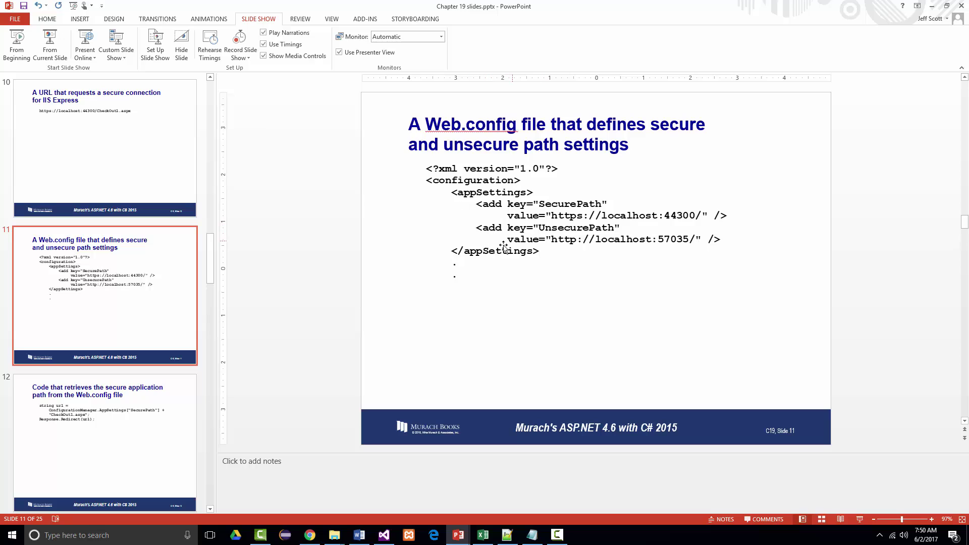
scroll(507, 246, "down", 1)
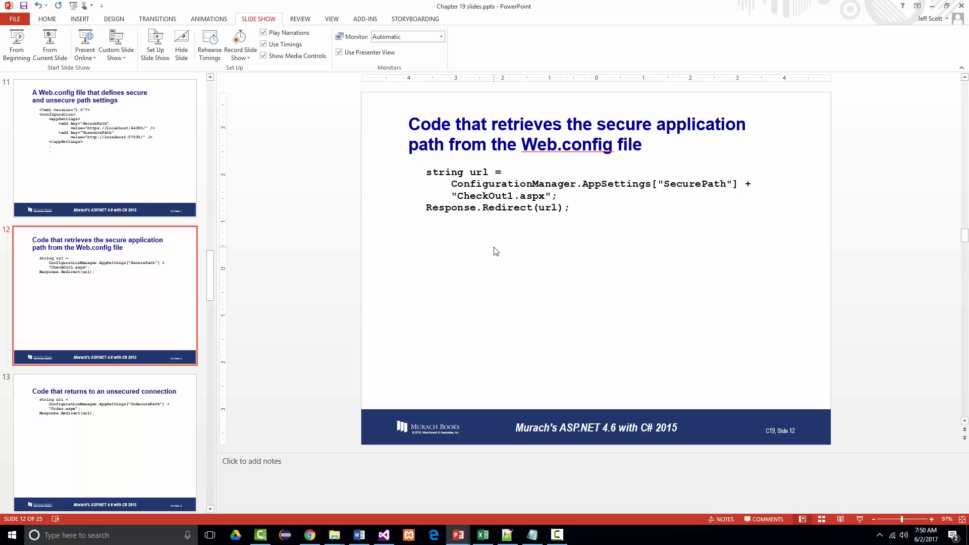
Scroll to slide 14 listing the HttpRequest IsSecureConnection and Url properties.
scroll(500, 250, "down", 1)
scroll(504, 251, "down", 1)
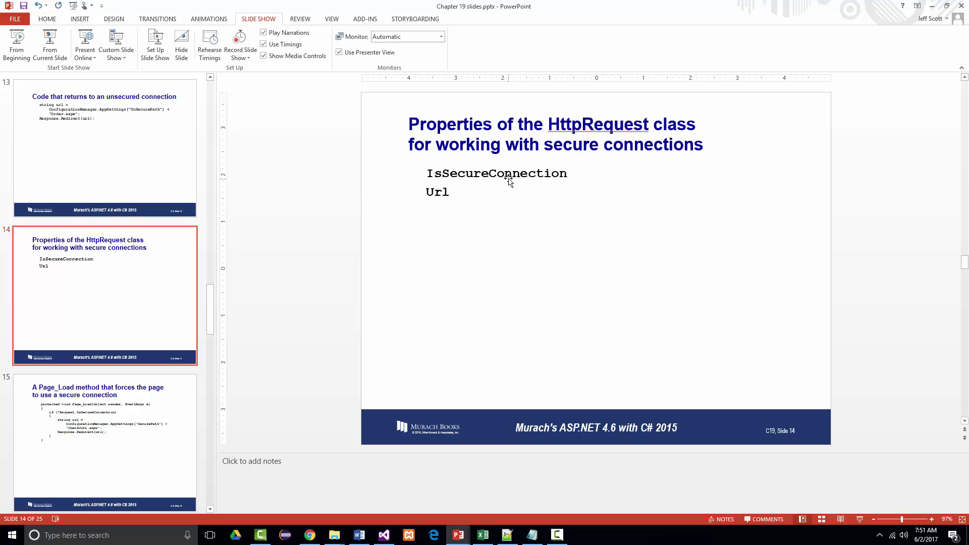
Page through slides 15 and 16 to slide 17, the Shopping Cart security diagram.
key("Page_Down")
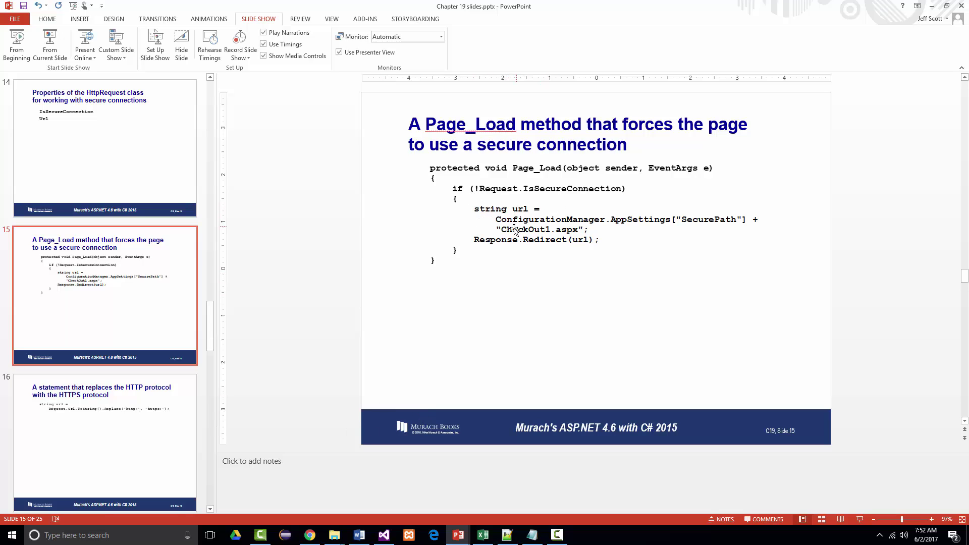
key("Page_Down")
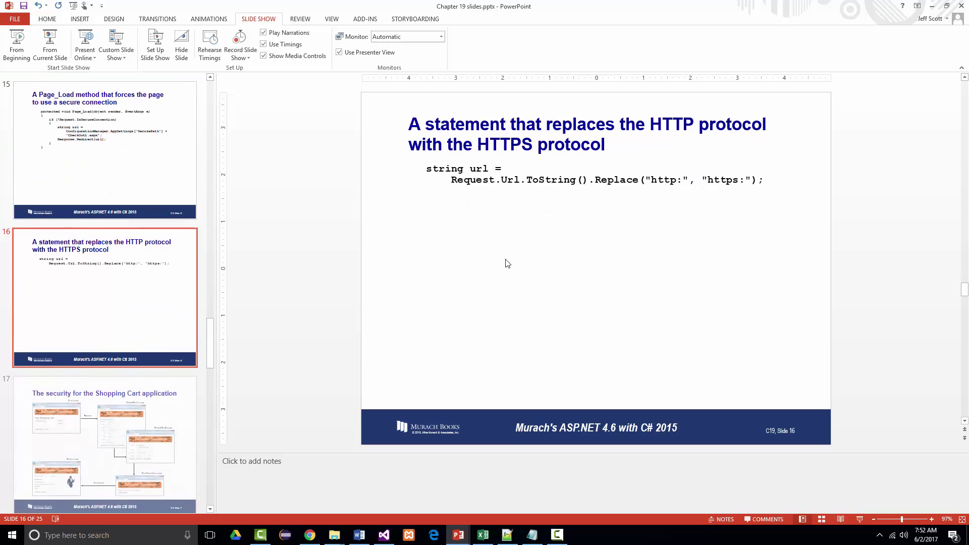
key("Page_Down")
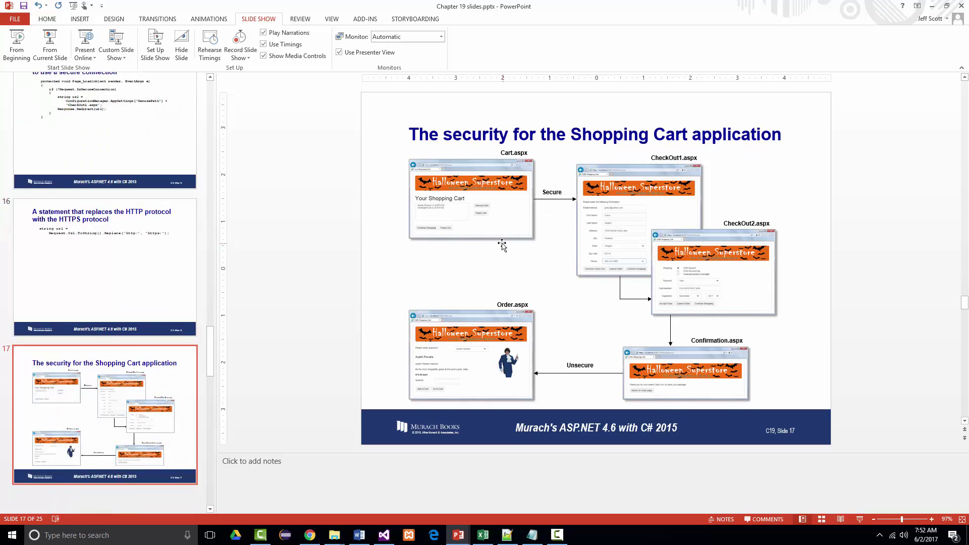
key("Page_Up")
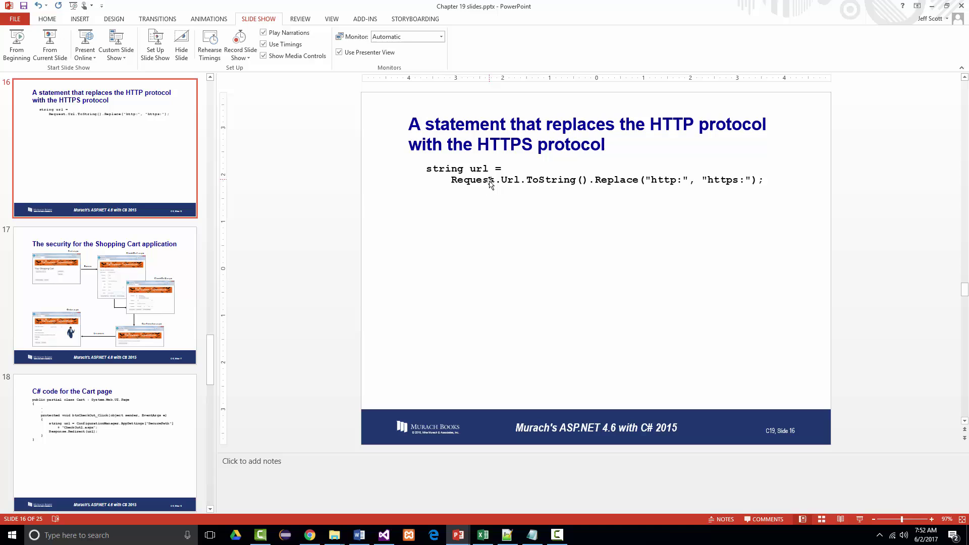
key("Page_Down")
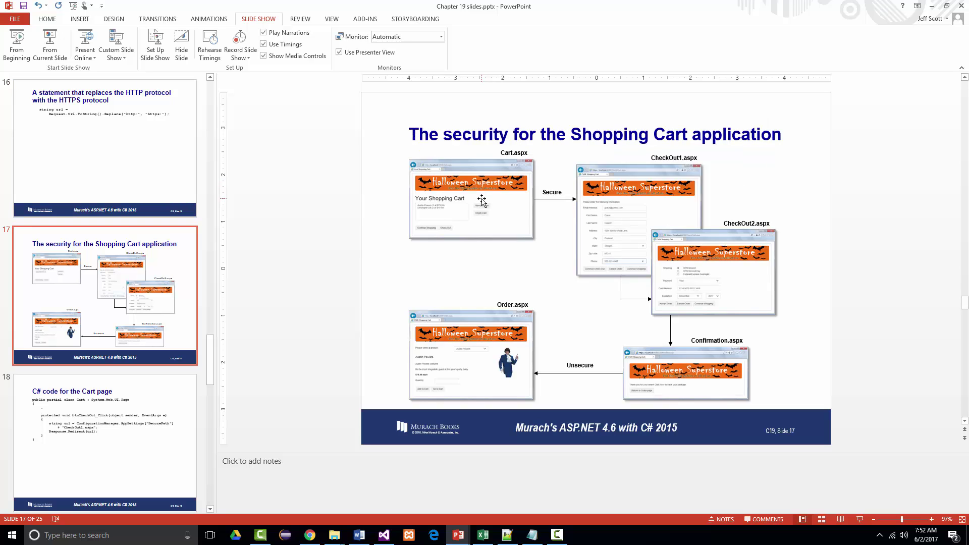